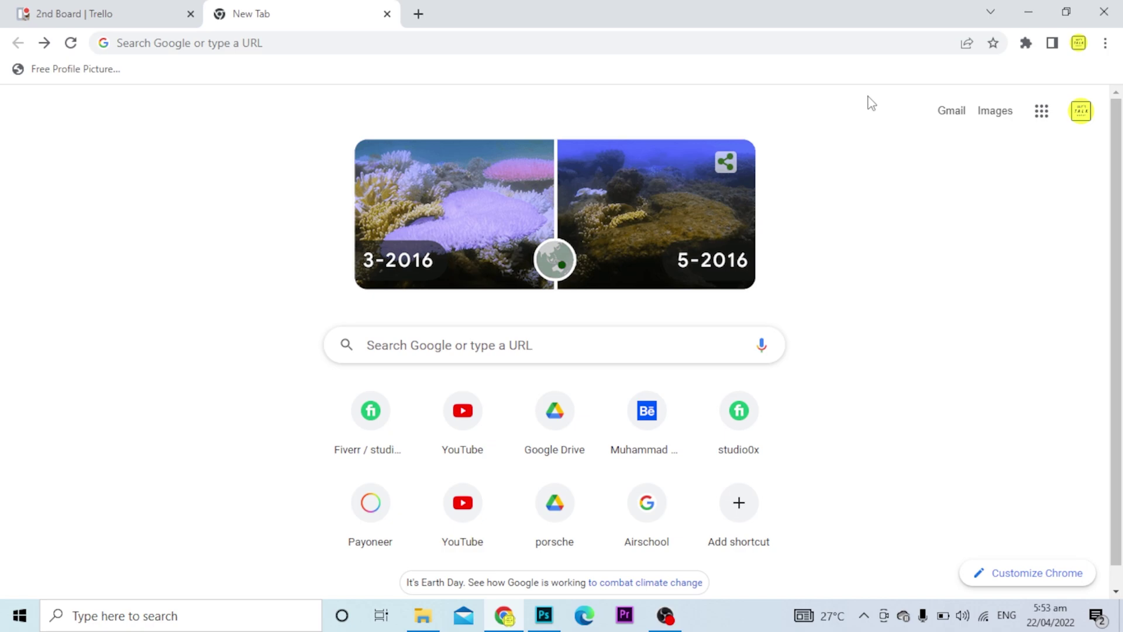
# Open Clear browsing data from the Chrome menu's More tools submenu
pyautogui.click(1106, 44)
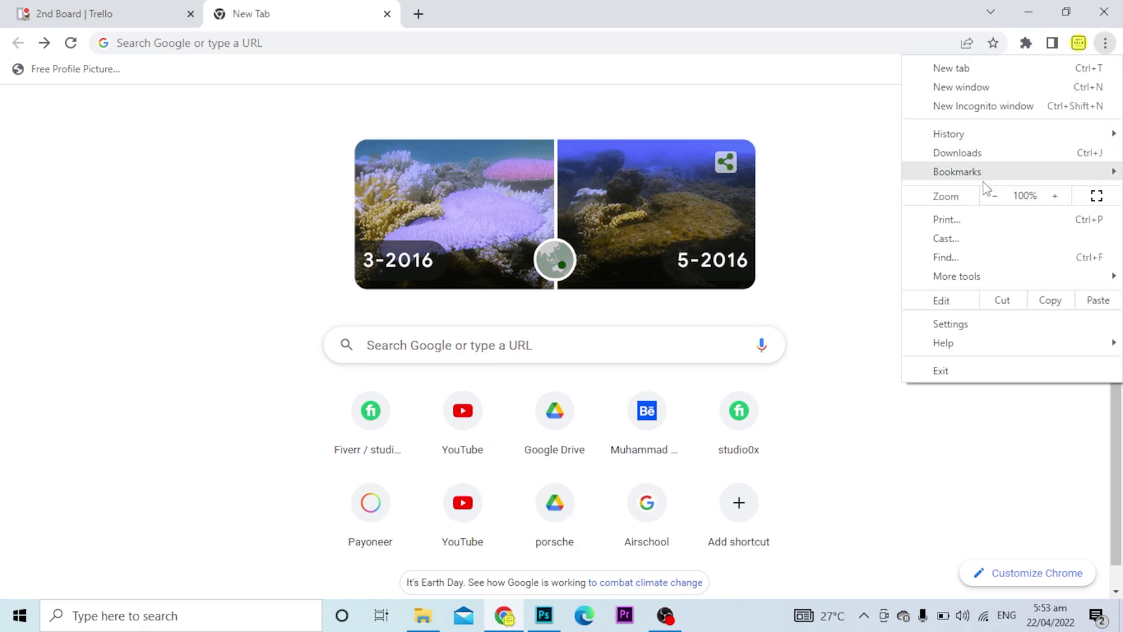
pyautogui.moveTo(957, 276)
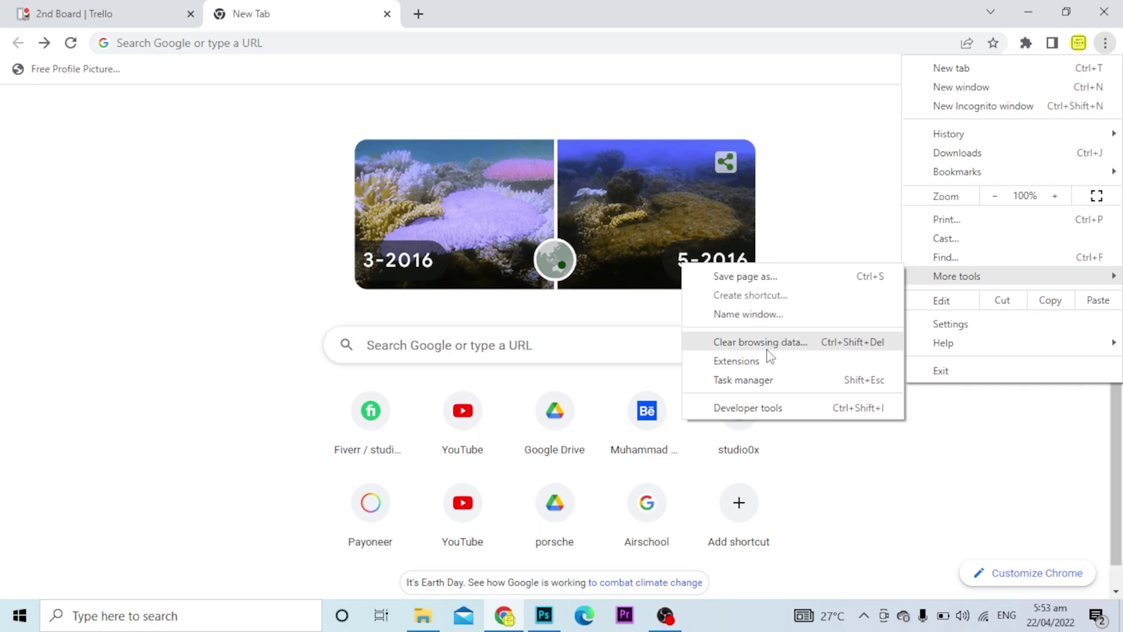
pyautogui.click(797, 350)
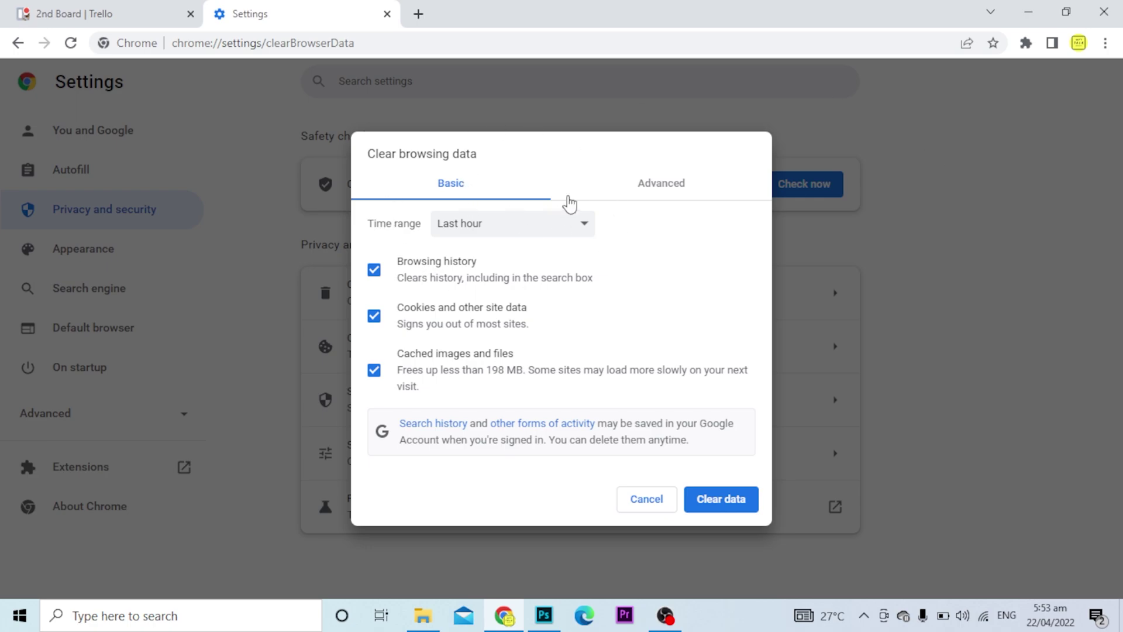
pyautogui.click(661, 194)
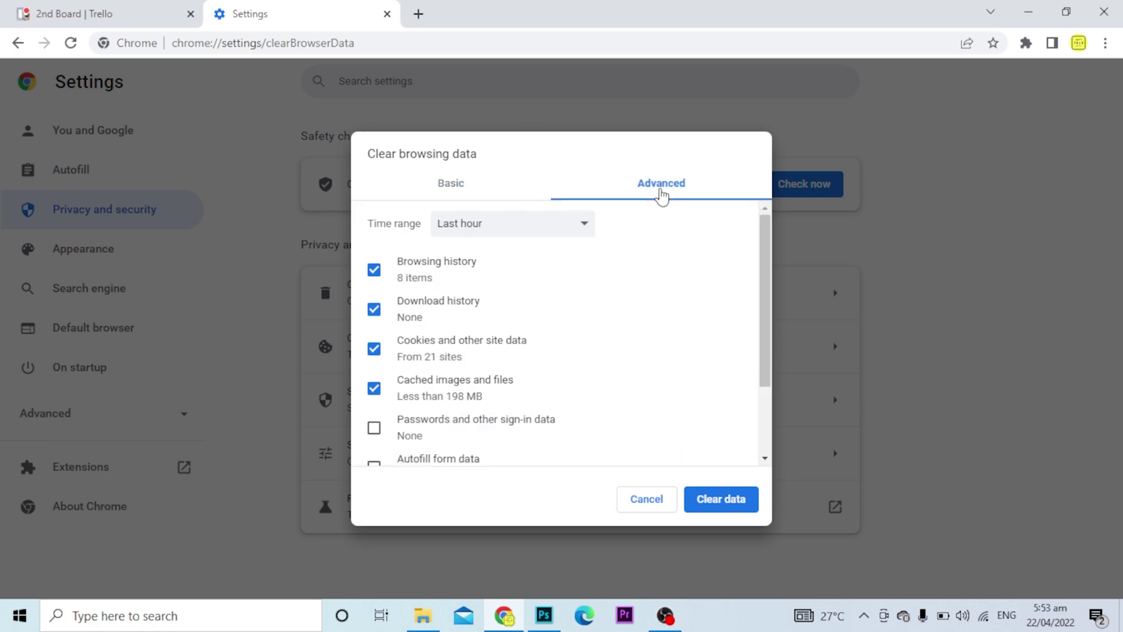
pyautogui.click(486, 195)
pyautogui.click(716, 197)
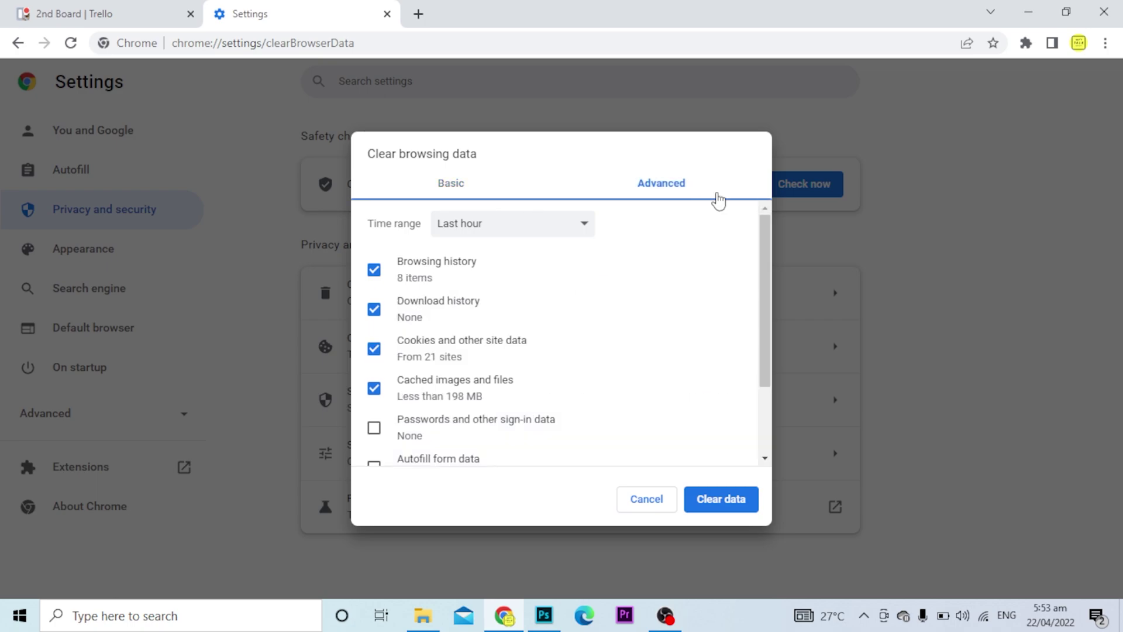
pyautogui.moveTo(766, 253); pyautogui.dragTo(765, 337)
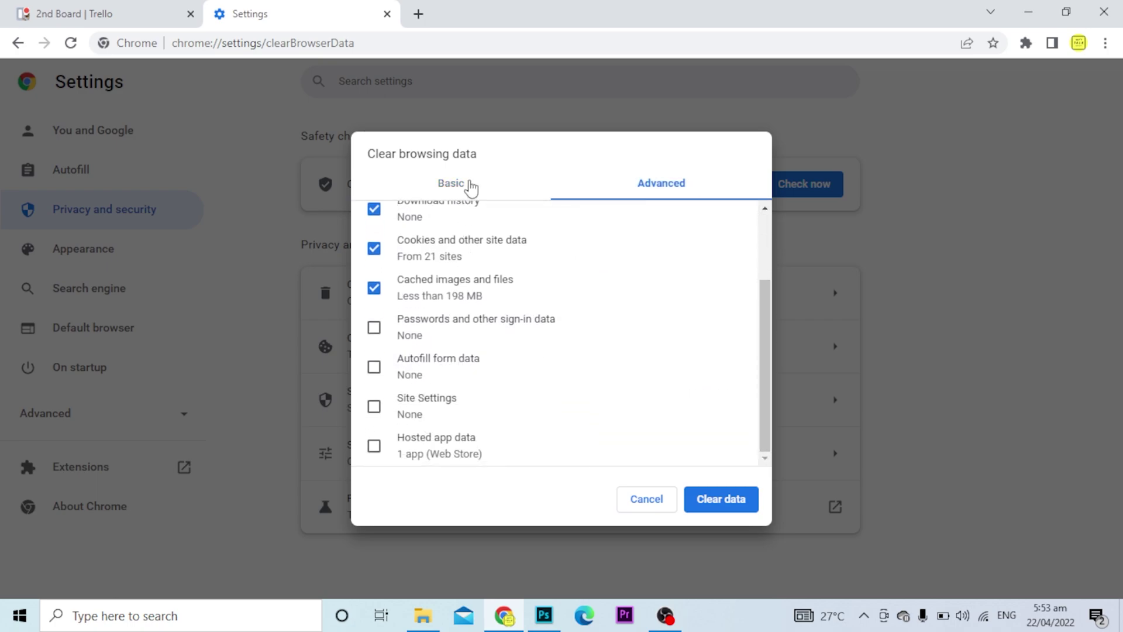
pyautogui.click(470, 187)
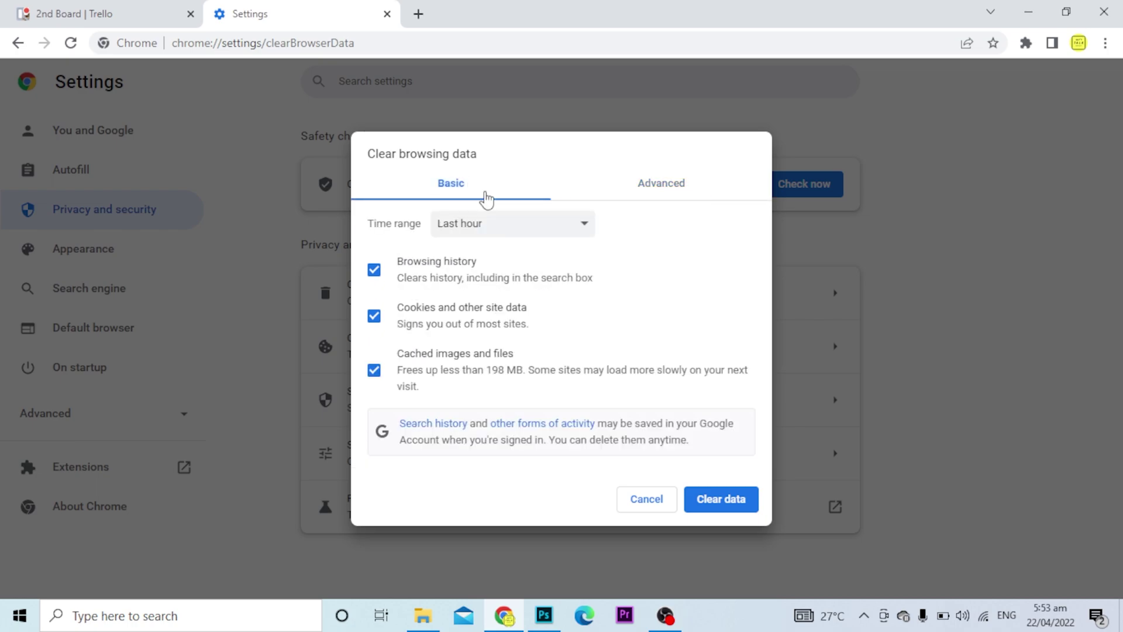
# Set the time range to All time, keeping history, cookies and cached files checked
pyautogui.click(512, 226)
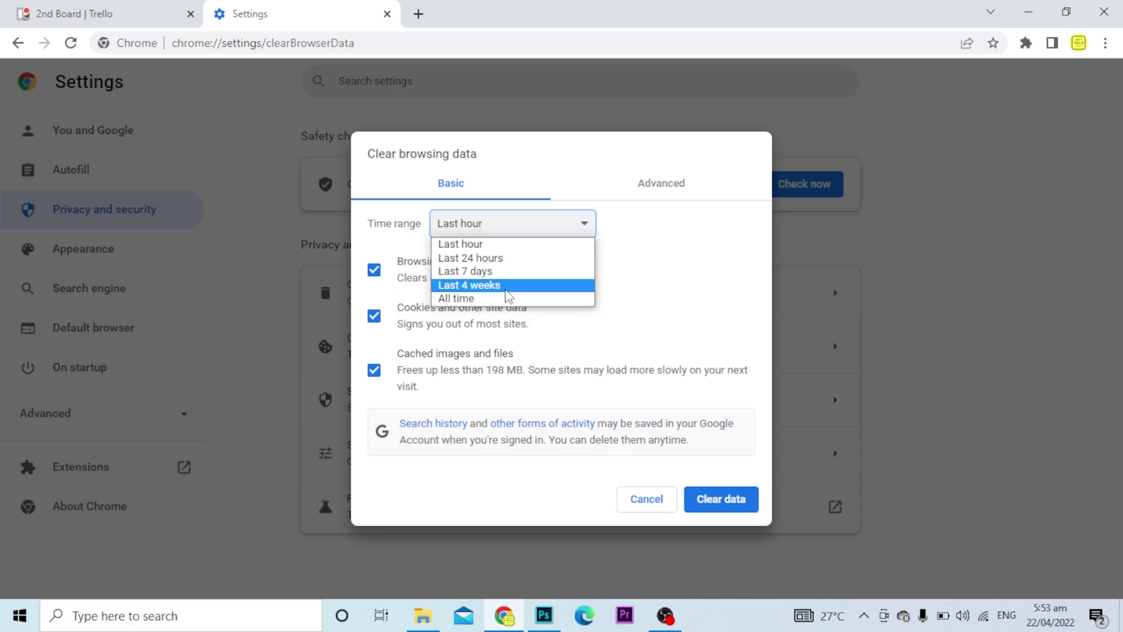
pyautogui.click(505, 298)
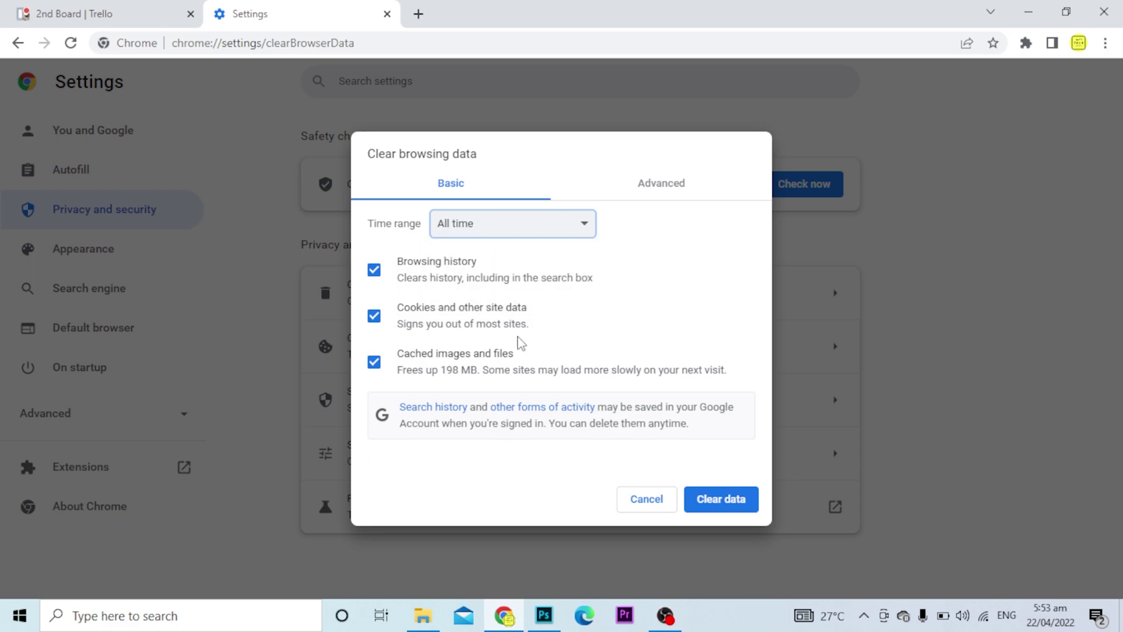
# Confirm Clear data to delete the checked history, cookies and cached files
pyautogui.click(735, 508)
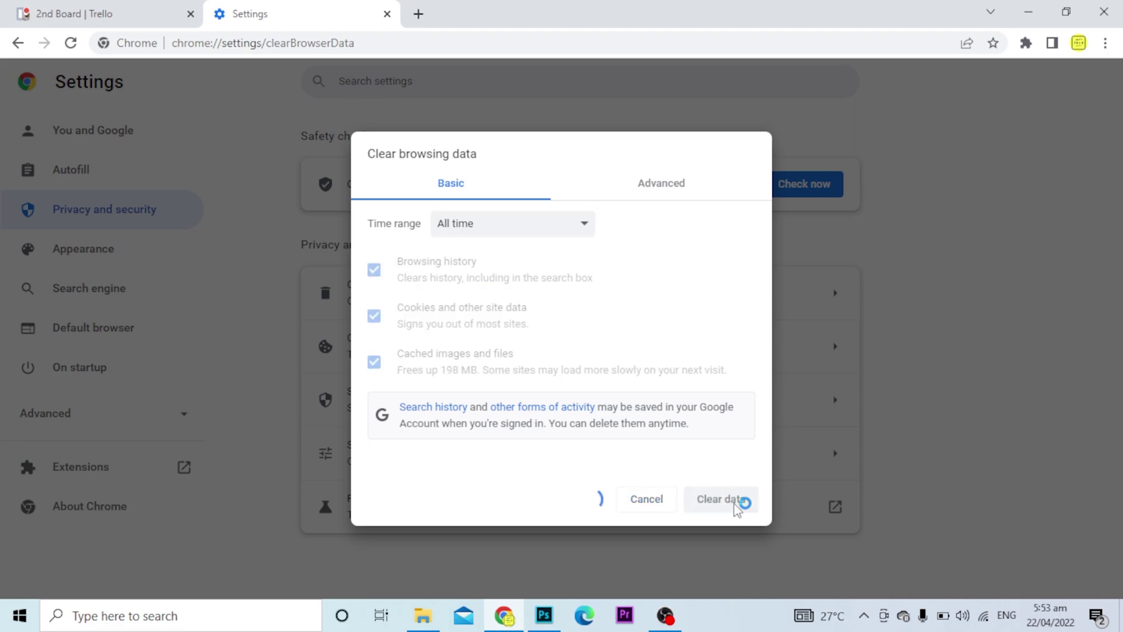